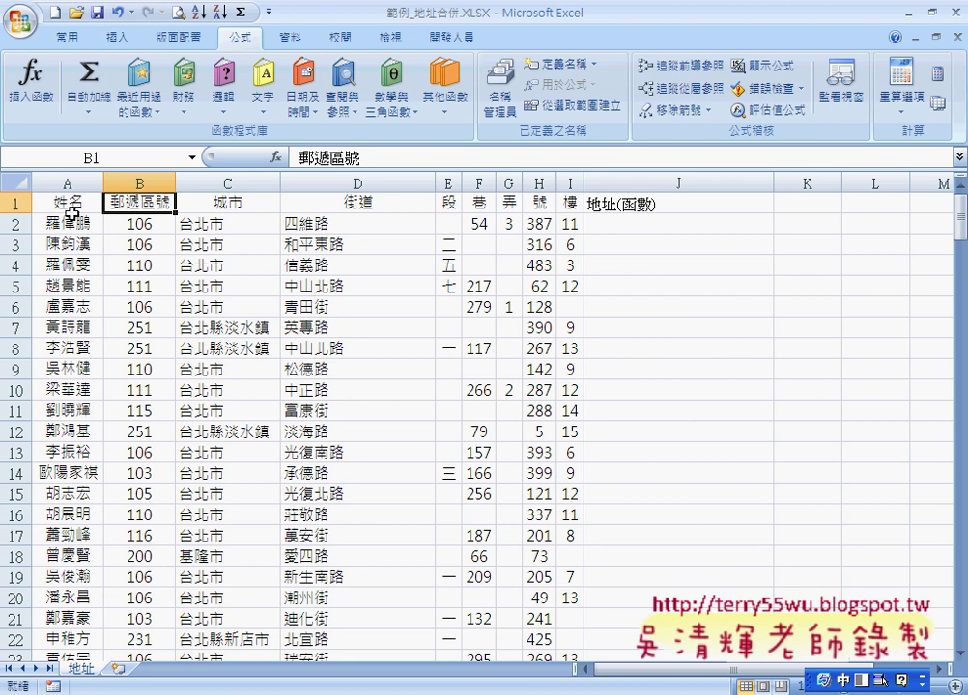
# - Select the header and data range B1:I207
pyautogui.scroll(-4, 443, 374)
pyautogui.scroll(-3, 443, 386)
pyautogui.scroll(-4, 454, 377)
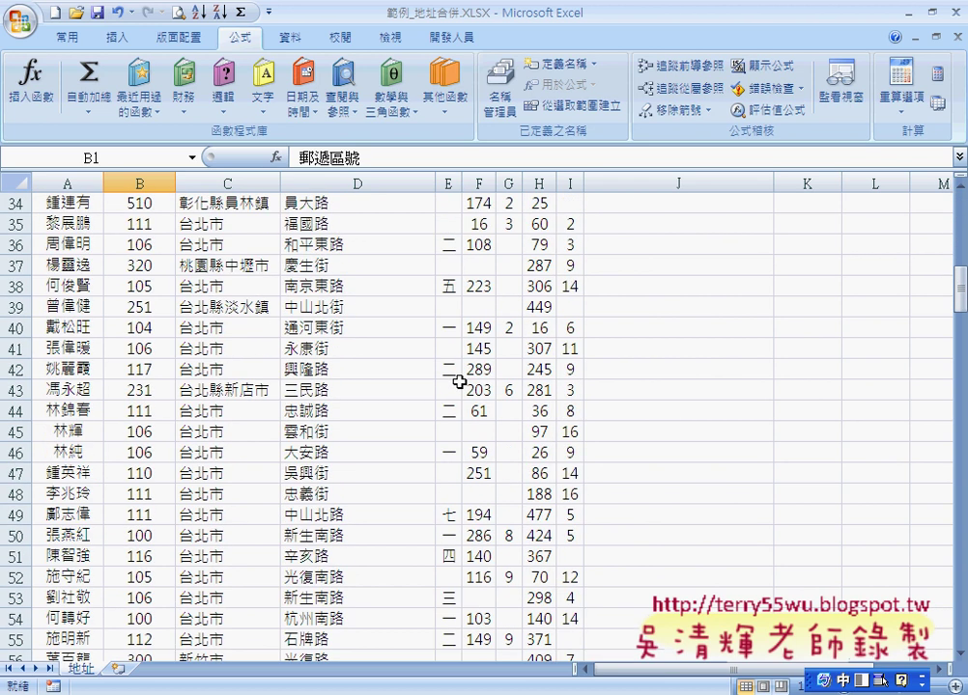
pyautogui.scroll(-8, 463, 376)
pyautogui.scroll(-4, 463, 376)
pyautogui.scroll(-9, 462, 373)
pyautogui.scroll(-2, 461, 373)
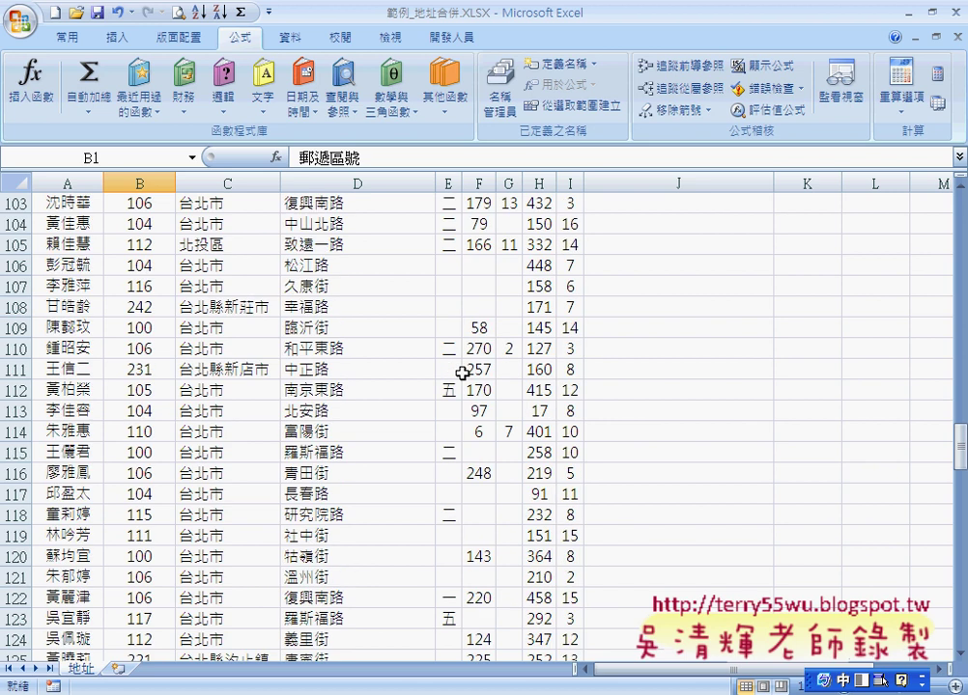
pyautogui.scroll(-4, 465, 371)
pyautogui.scroll(-6, 464, 371)
pyautogui.scroll(-4, 469, 376)
pyautogui.scroll(-6, 474, 385)
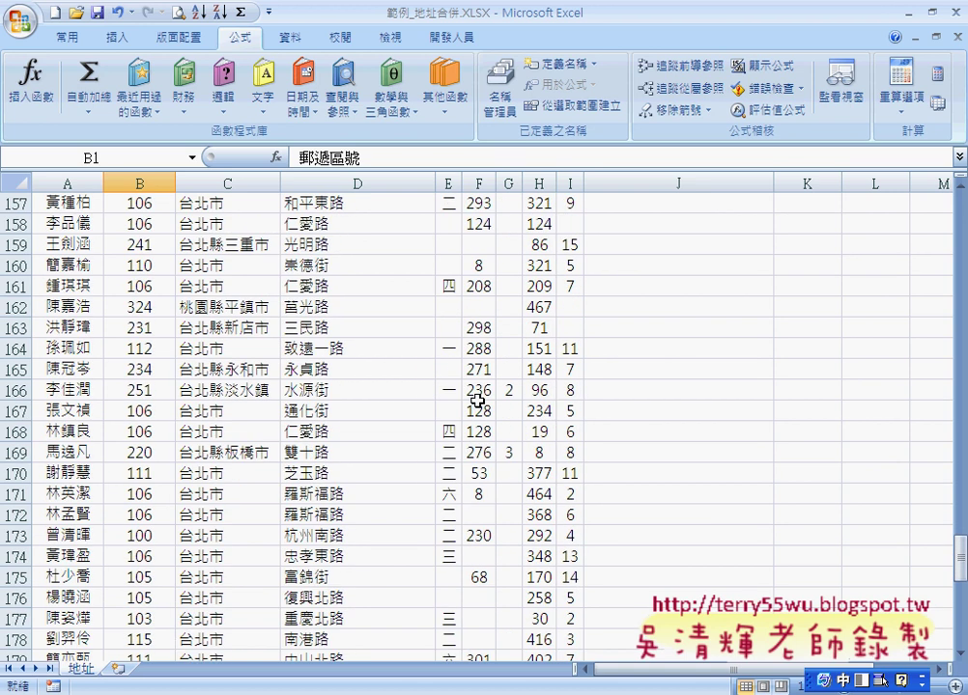
pyautogui.scroll(-7, 478, 392)
pyautogui.scroll(-5, 478, 392)
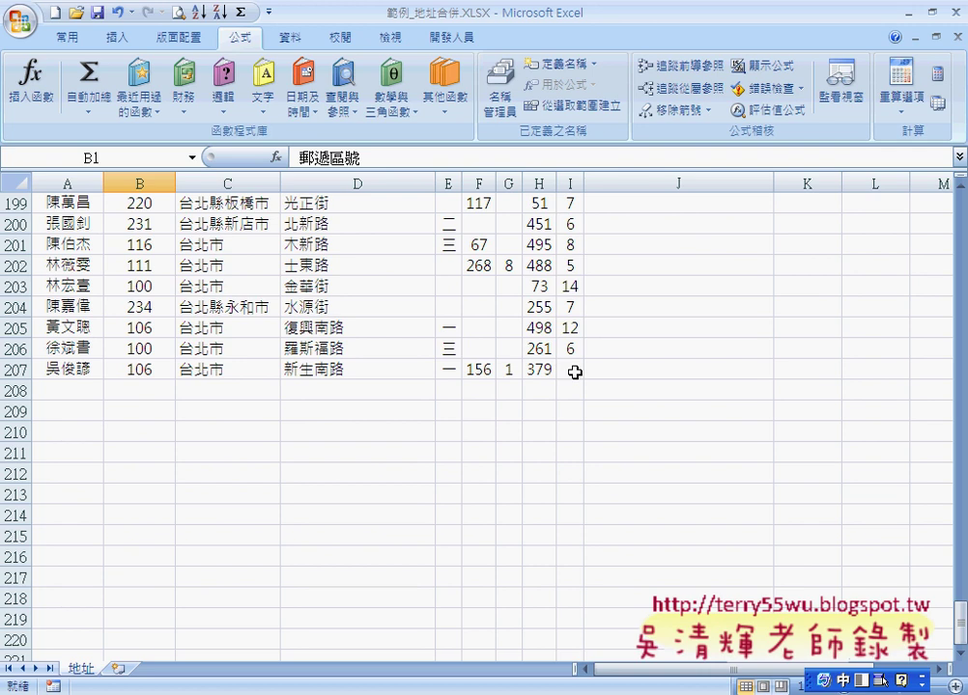
pyautogui.keyDown('shift'); pyautogui.click(574, 372); pyautogui.keyUp('shift')
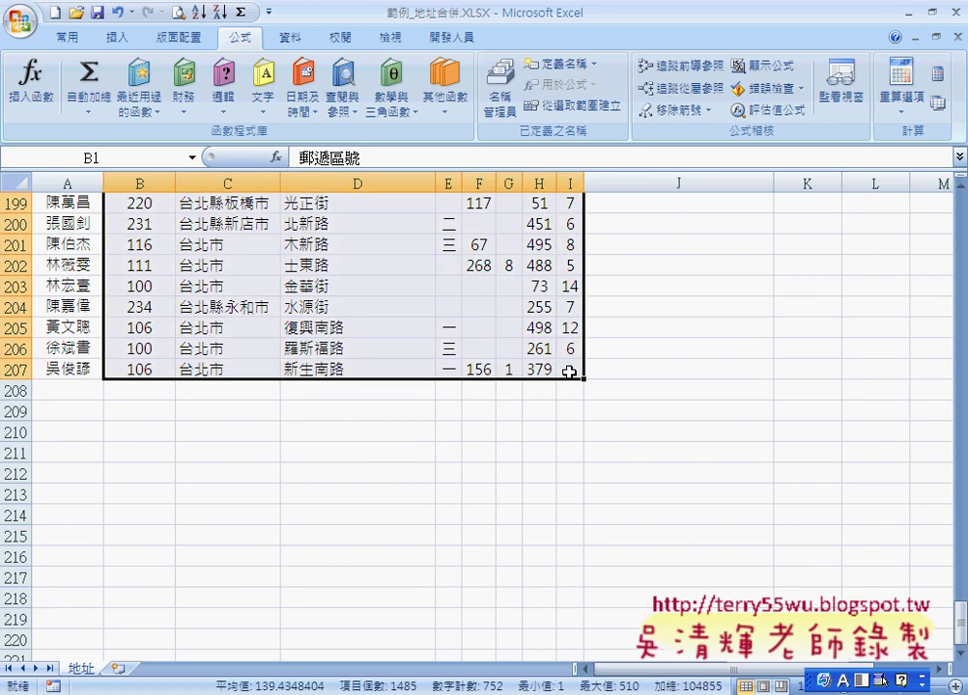
# - Create names for columns B–I from their top-row headers with Create from Selection
pyautogui.scroll(4, 568, 370)
pyautogui.scroll(13, 562, 369)
pyautogui.scroll(12, 563, 369)
pyautogui.scroll(11, 560, 365)
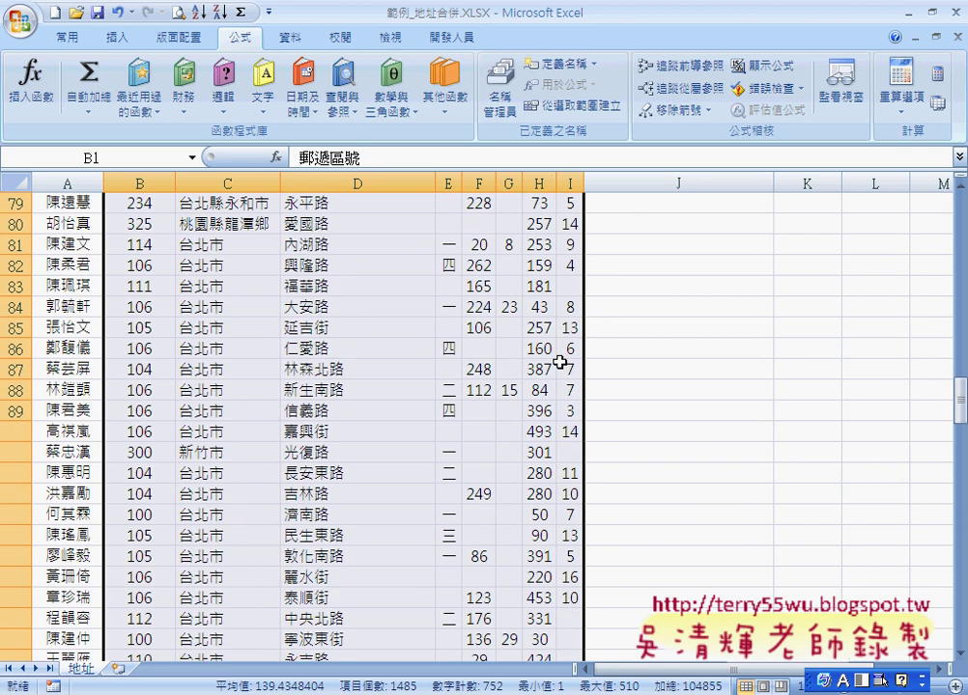
pyautogui.scroll(12, 560, 362)
pyautogui.scroll(14, 560, 362)
pyautogui.scroll(1, 561, 362)
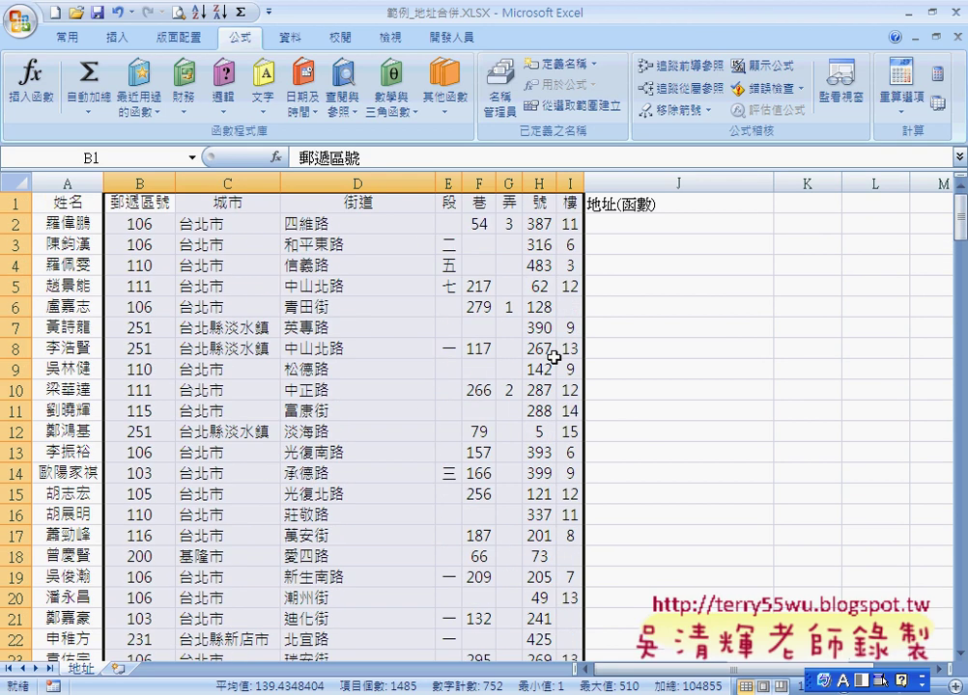
pyautogui.click(546, 105)
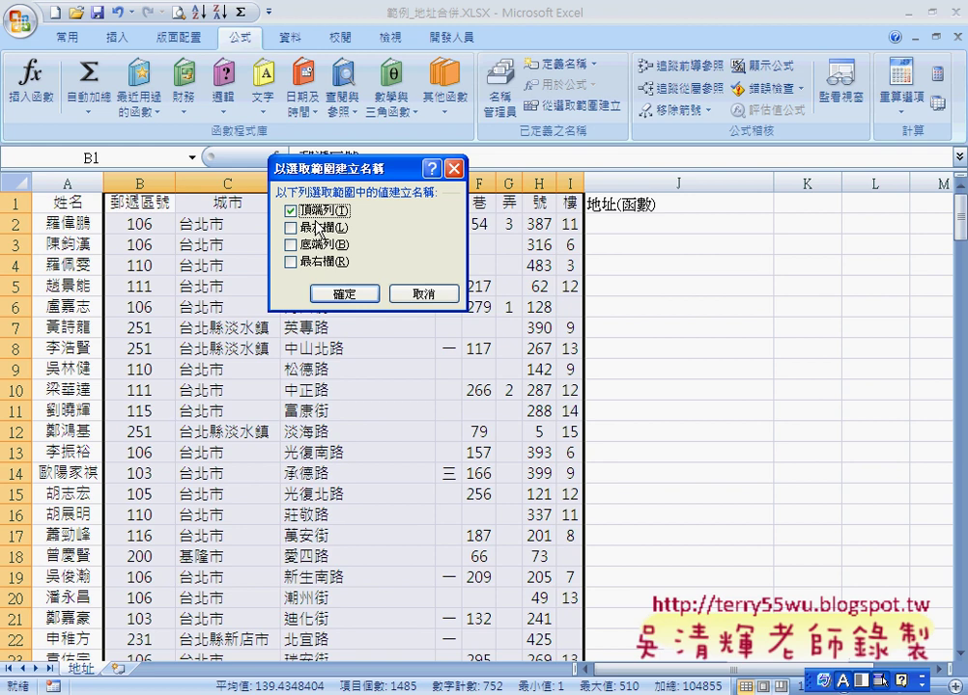
pyautogui.moveTo(338, 169); pyautogui.dragTo(541, 198)
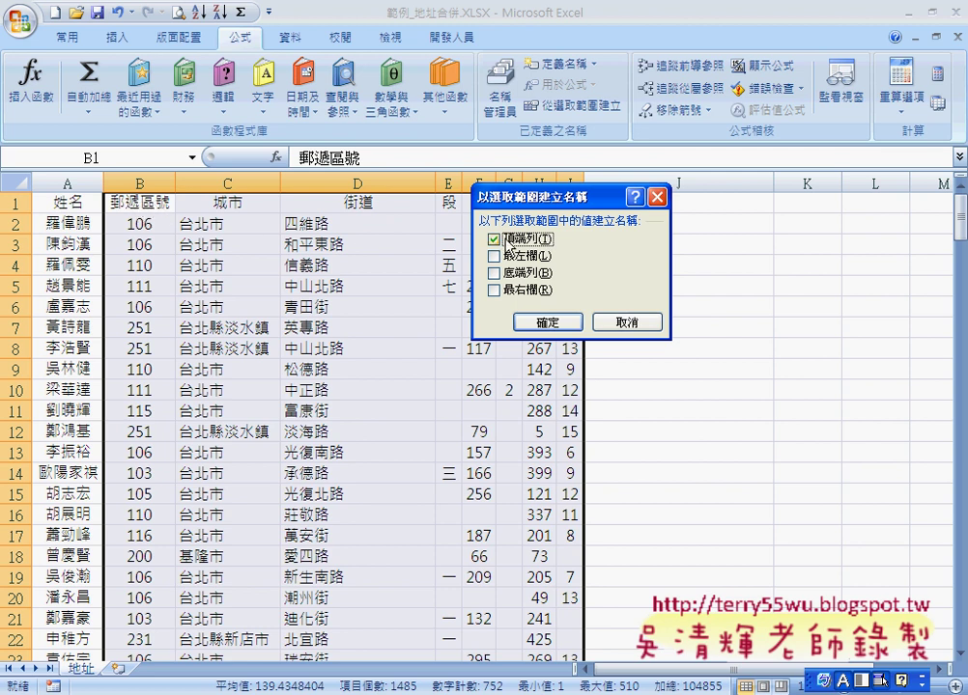
pyautogui.click(555, 325)
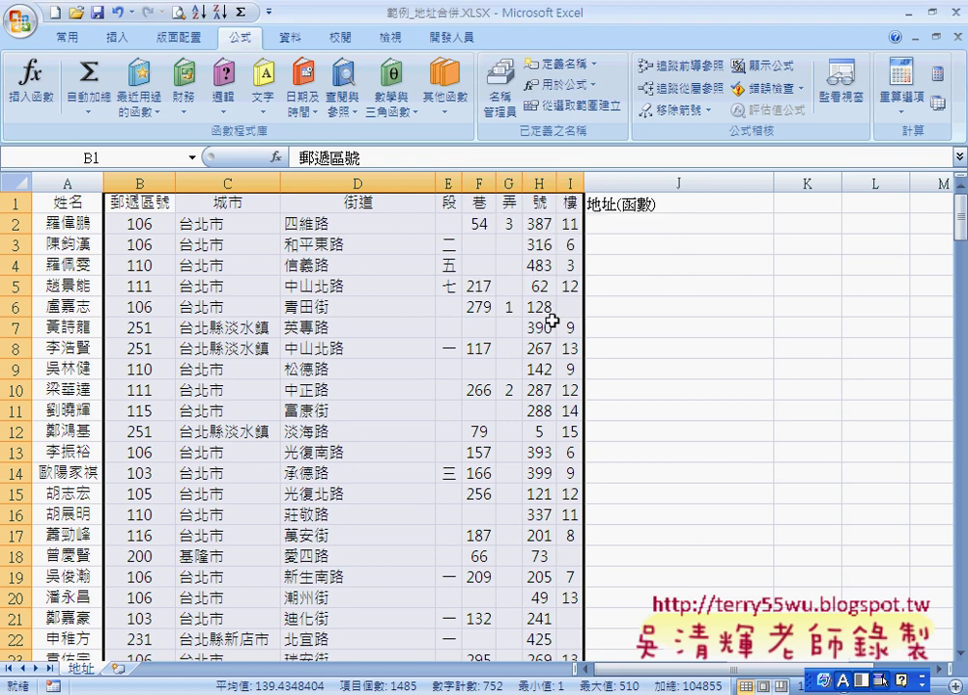
pyautogui.click(507, 102)
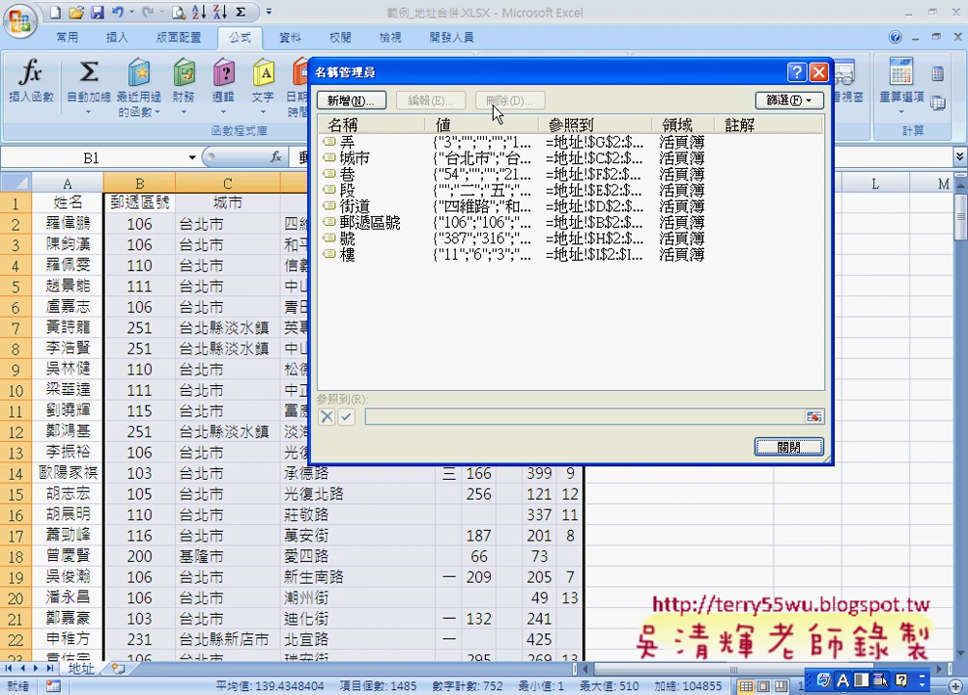
pyautogui.click(373, 224)
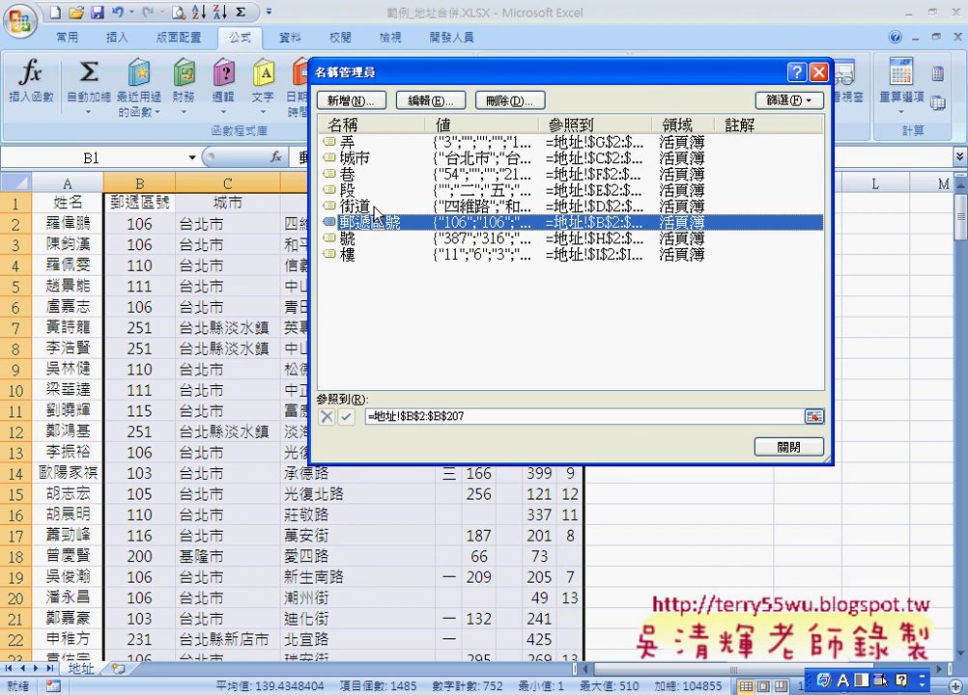
pyautogui.click(367, 158)
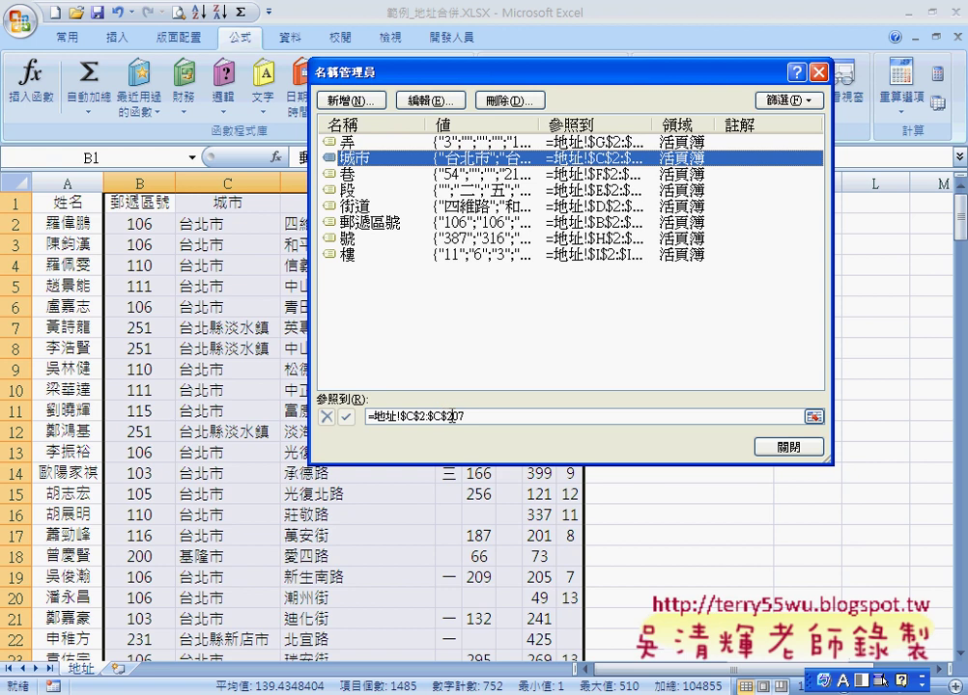
pyautogui.click(783, 451)
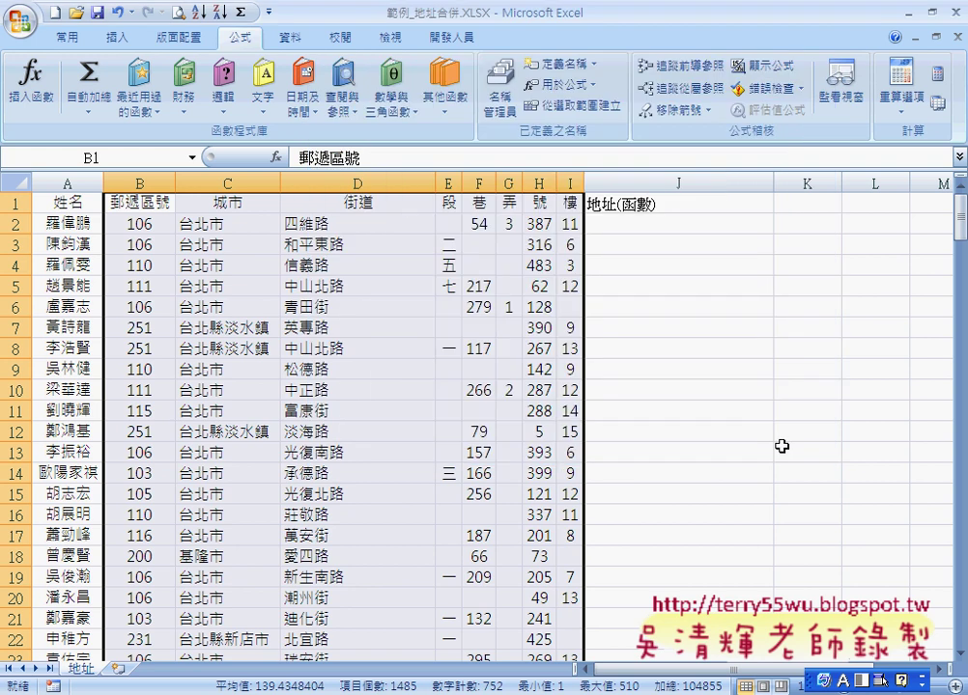
# - Start J2's formula as =郵遞區號& using the pasted defined name
pyautogui.click(647, 224)
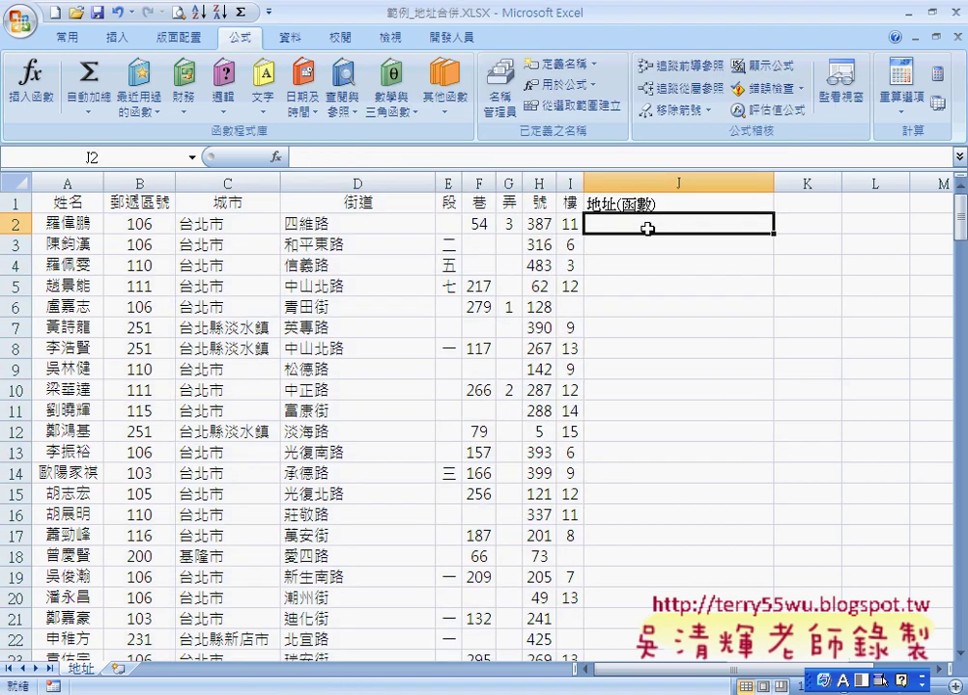
pyautogui.click(324, 153)
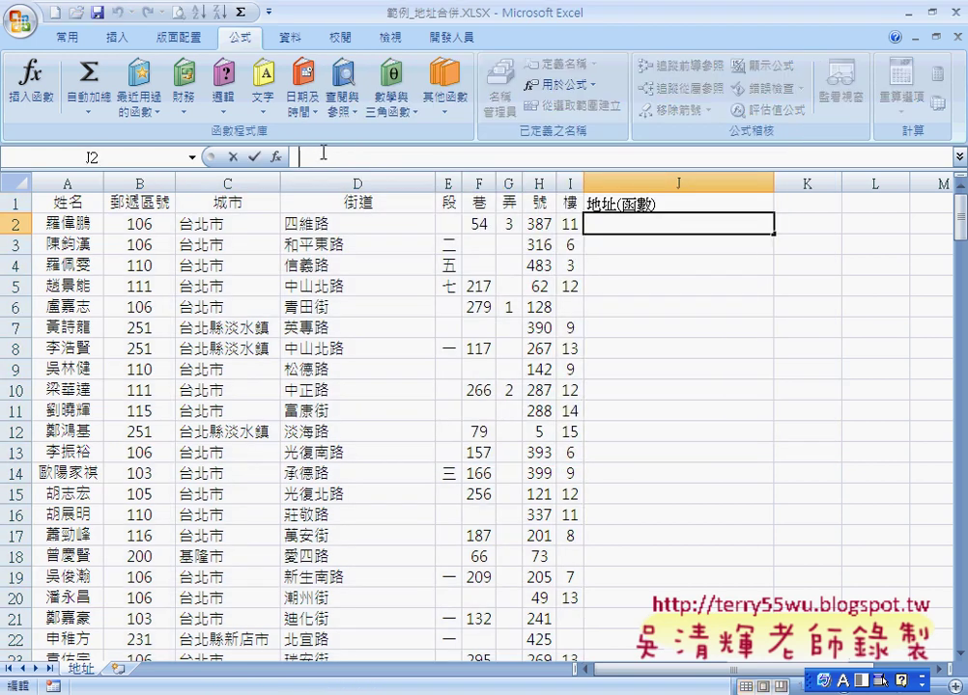
pyautogui.write('=')
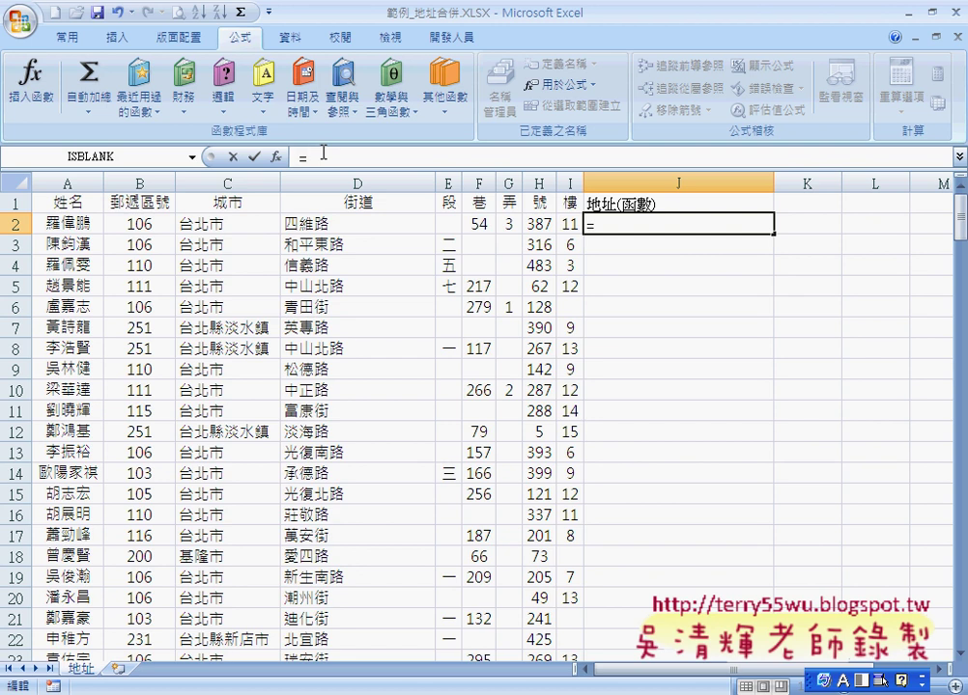
pyautogui.click(148, 223)
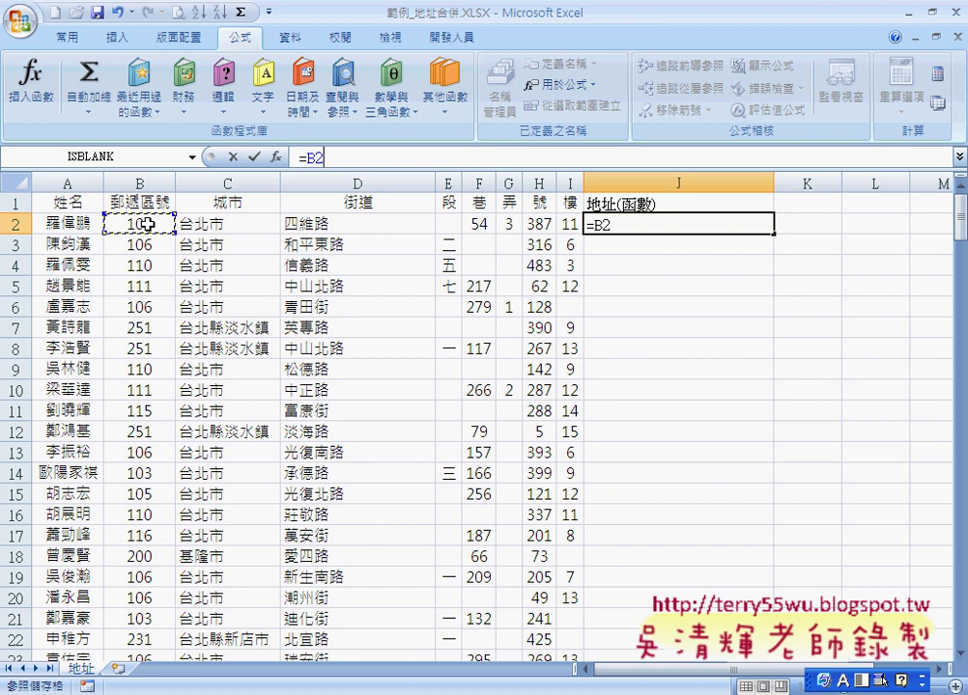
pyautogui.press('BackSpace')
pyautogui.press('BackSpace')
pyautogui.press('F3')
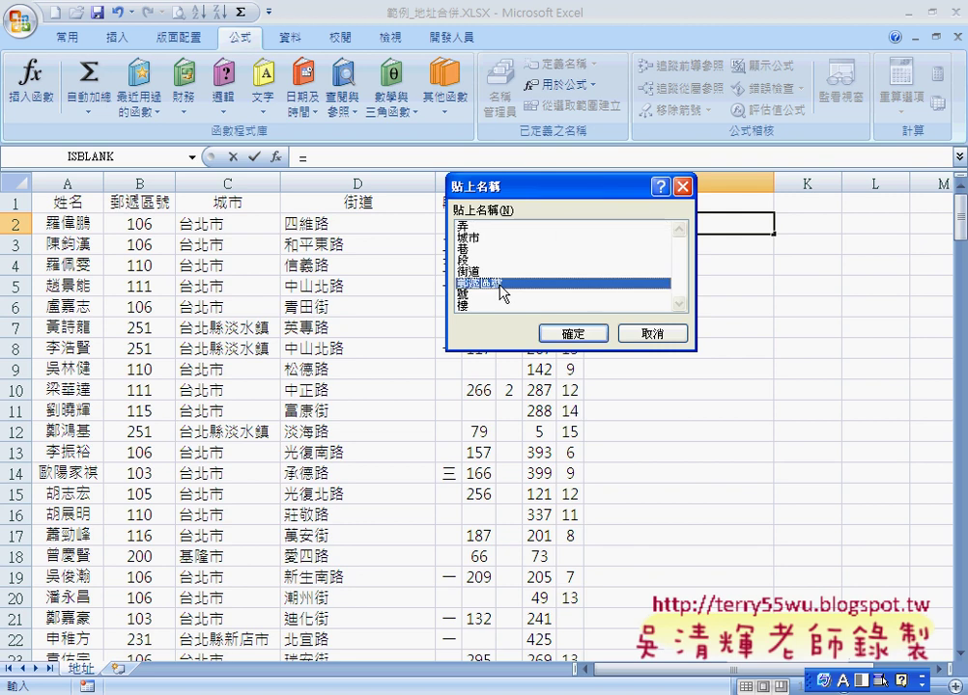
pyautogui.doubleClick(504, 284)
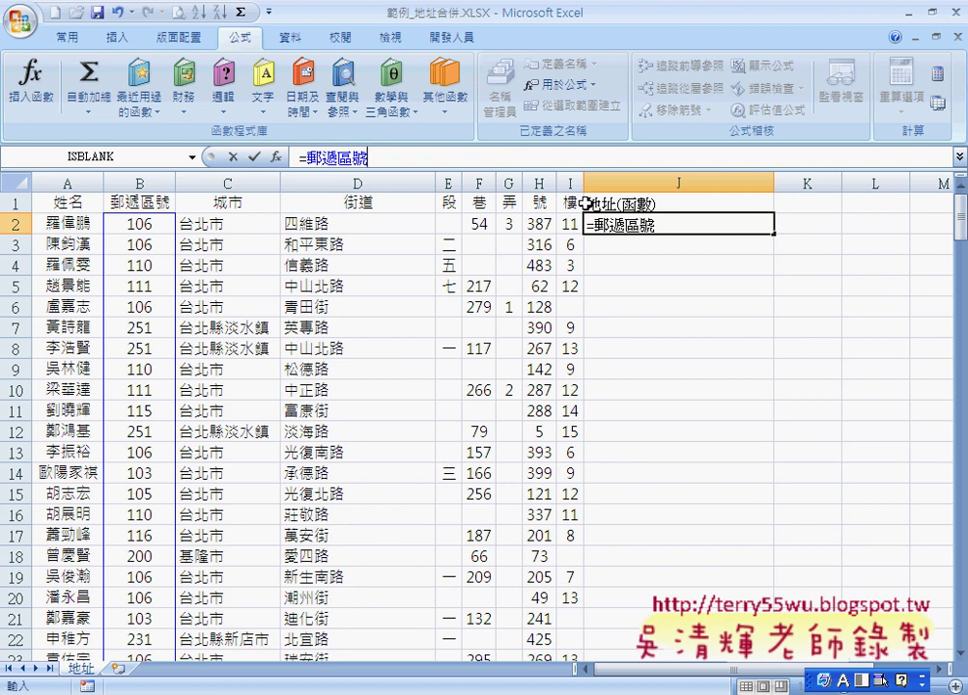
pyautogui.write('&')
# - Append the 城市 and 街道 names, each followed by &, giving =郵遞區號&城市&街道&
pyautogui.press('F3')
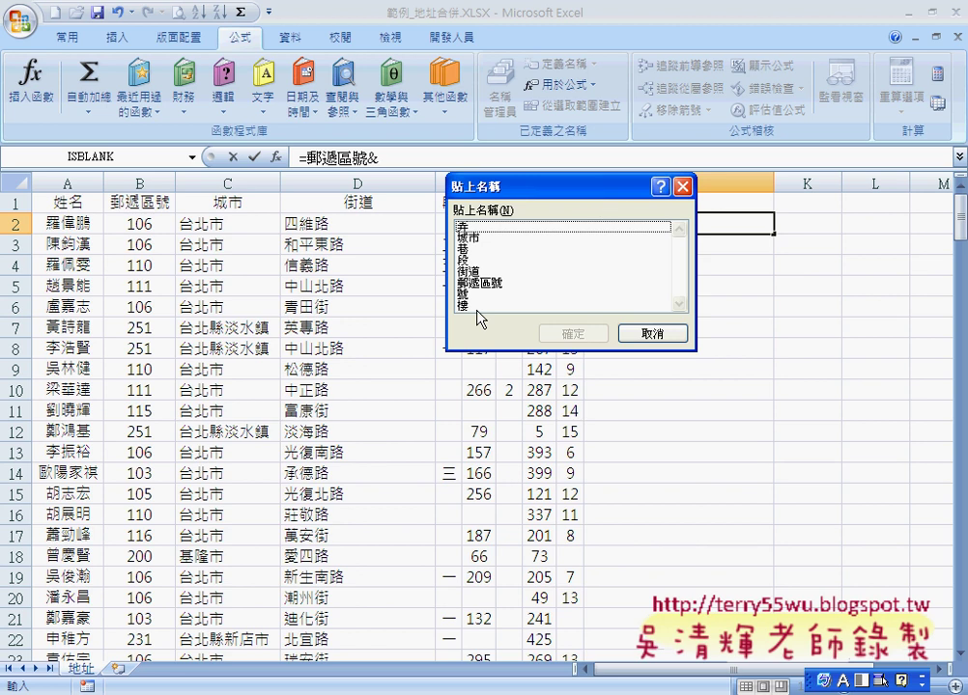
pyautogui.doubleClick(497, 237)
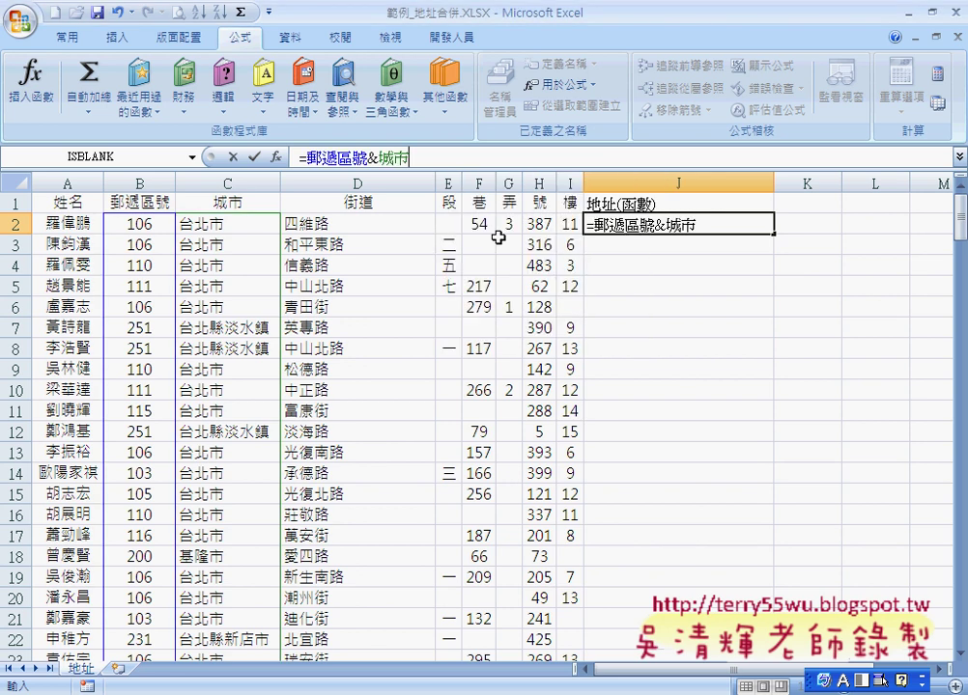
pyautogui.write('&')
pyautogui.press('F3')
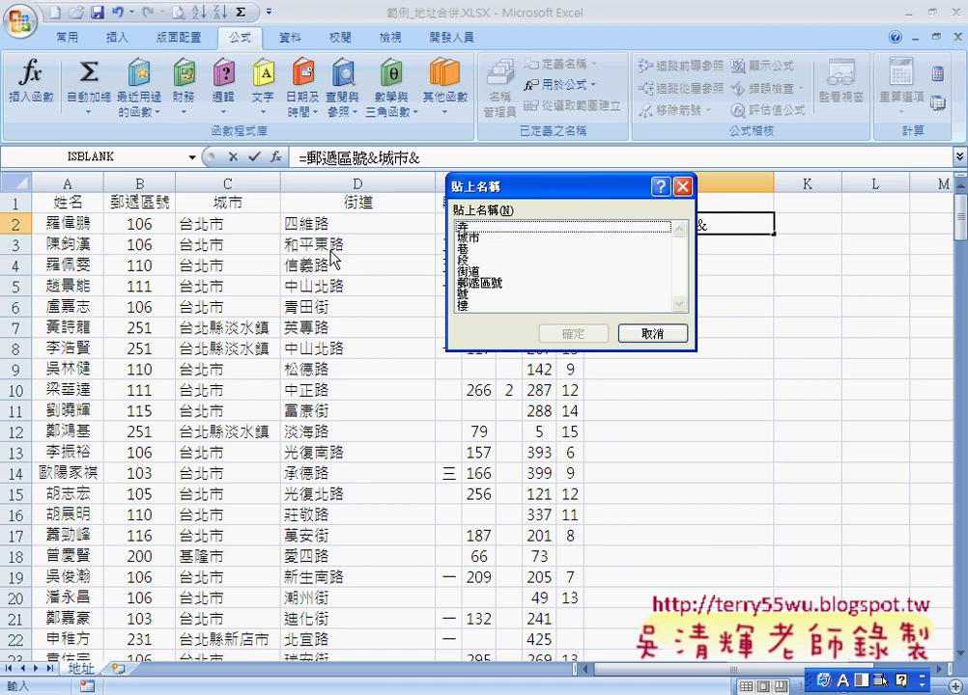
pyautogui.doubleClick(488, 271)
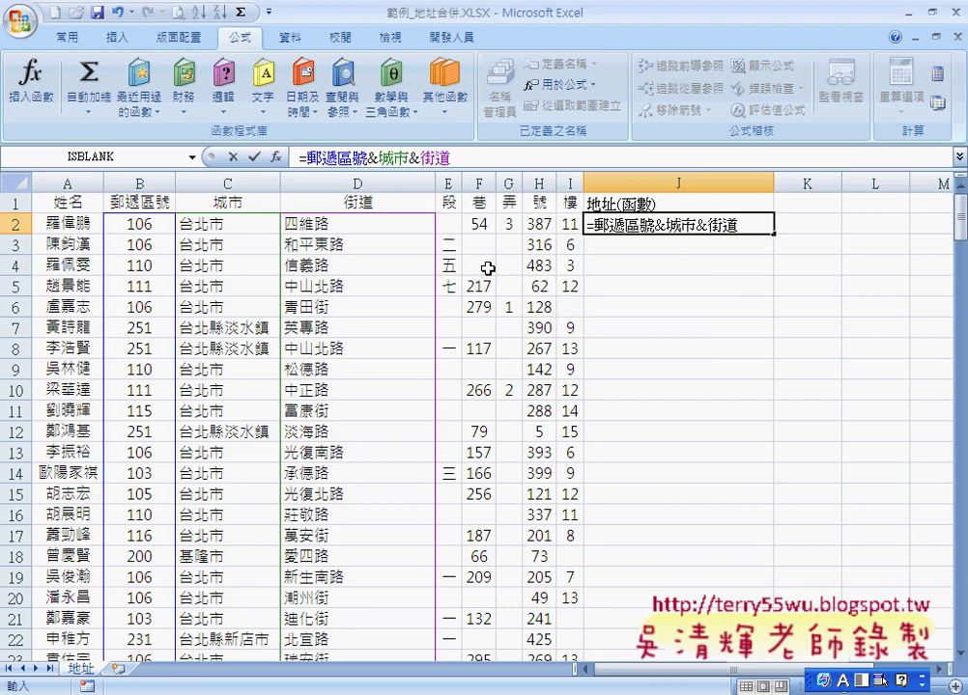
pyautogui.write('&')
# - Append IF(ISBLANK(段)) to J2's formula, with 段 as ISBLANK's value
pyautogui.click(192, 157)
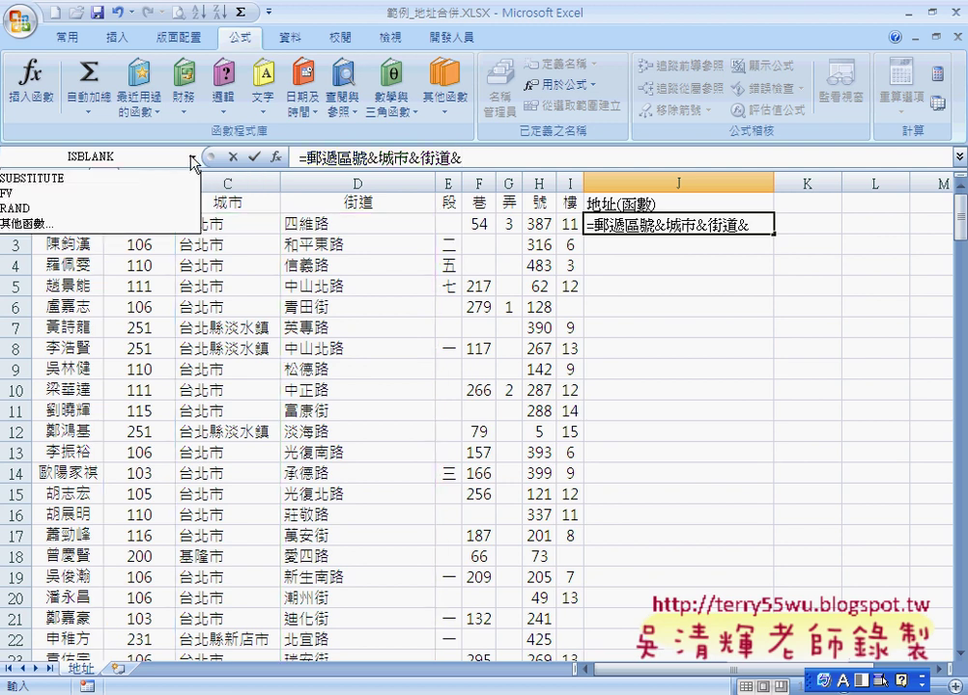
pyautogui.click(186, 192)
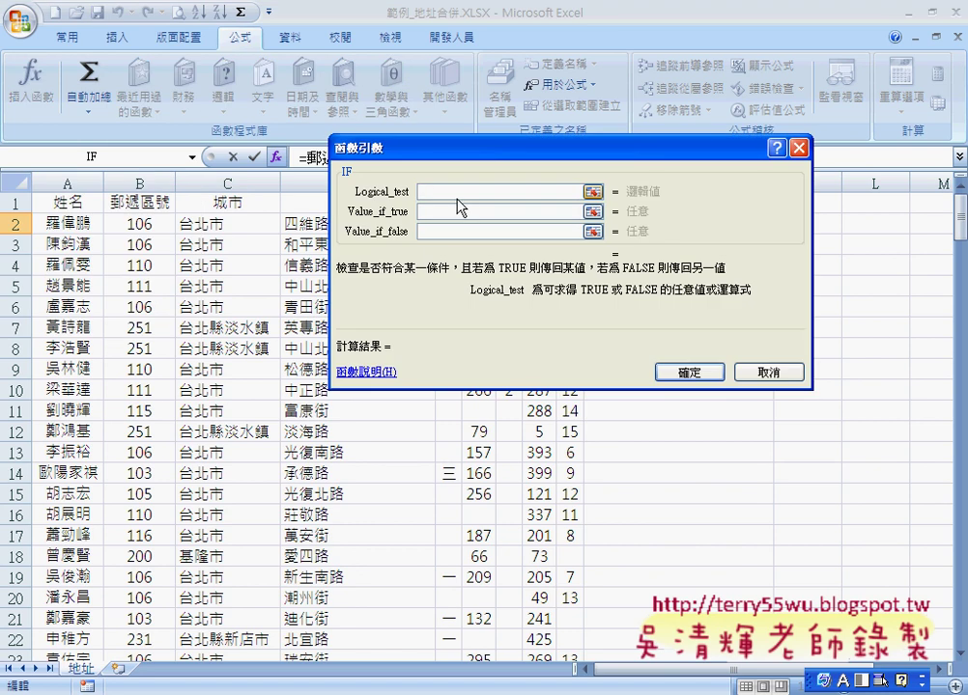
pyautogui.click(193, 158)
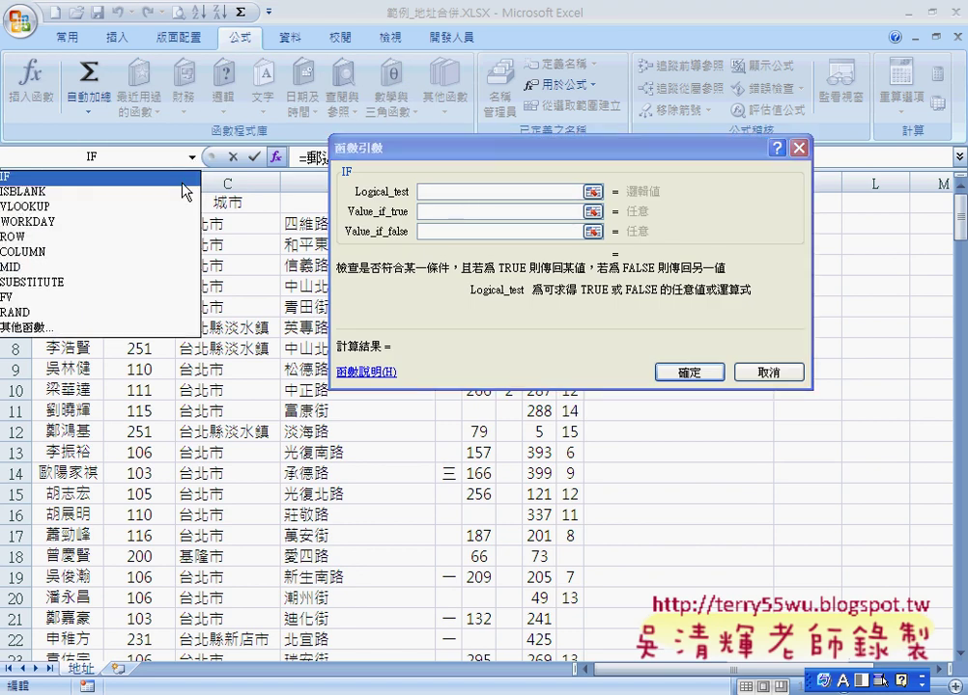
pyautogui.click(181, 194)
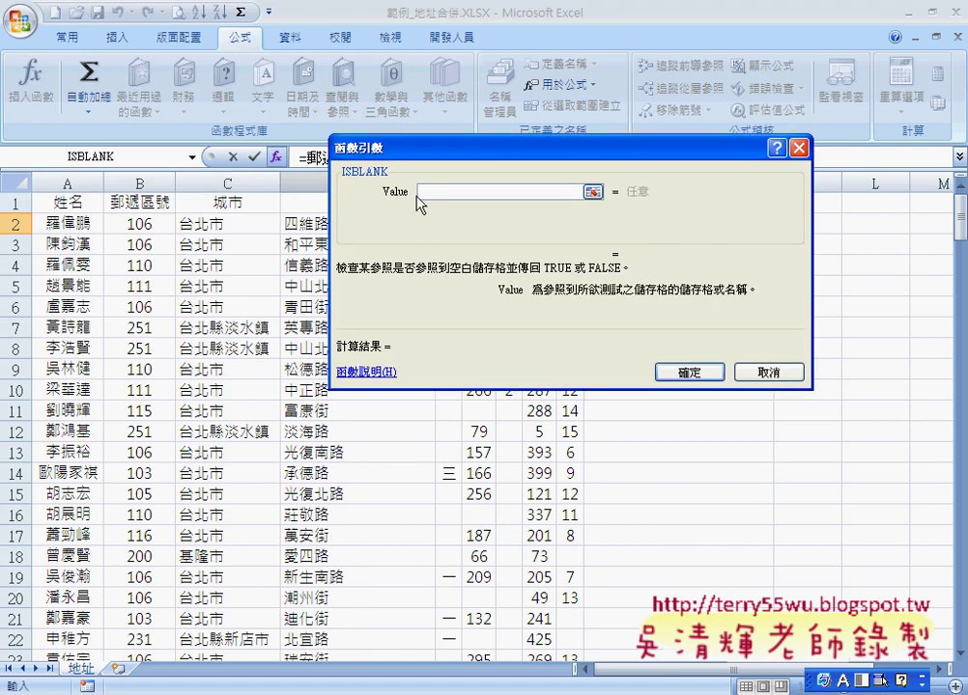
pyautogui.moveTo(464, 160); pyautogui.dragTo(503, 334)
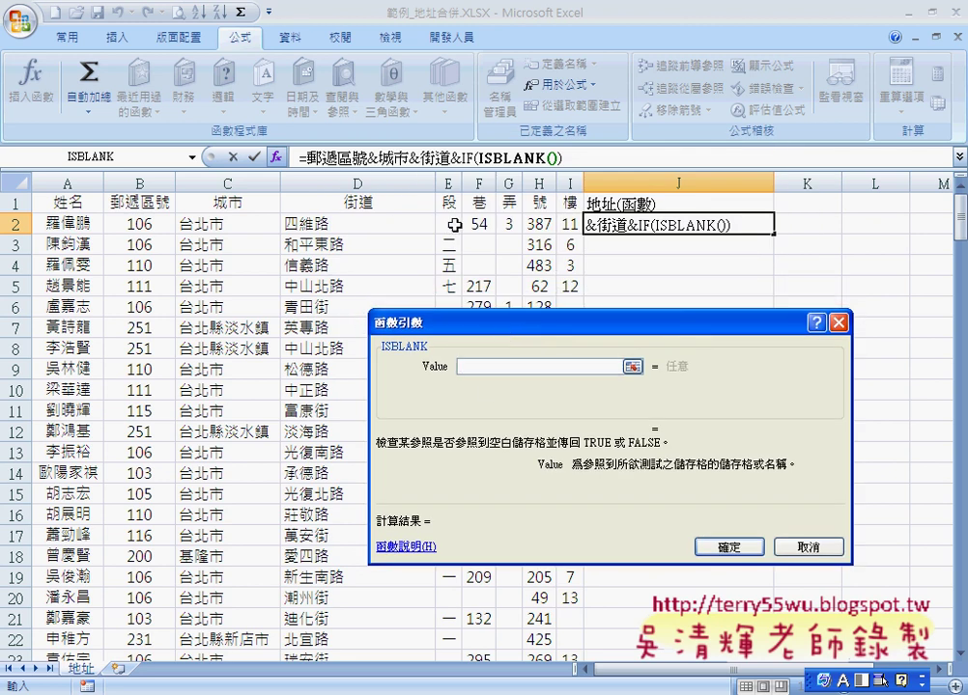
pyautogui.press('F3')
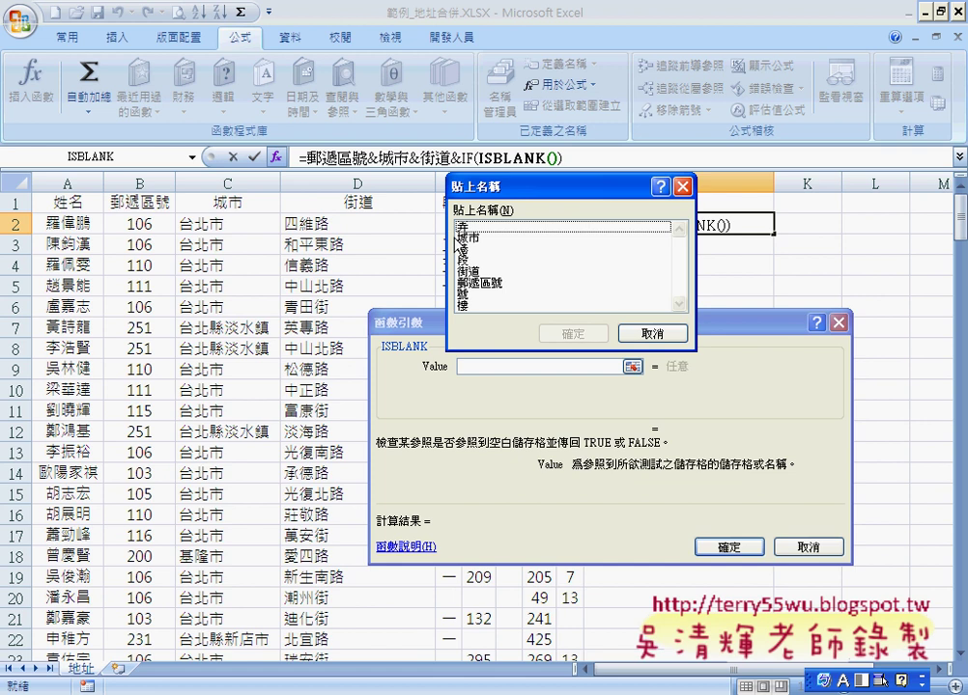
pyautogui.click(468, 260)
pyautogui.click(572, 336)
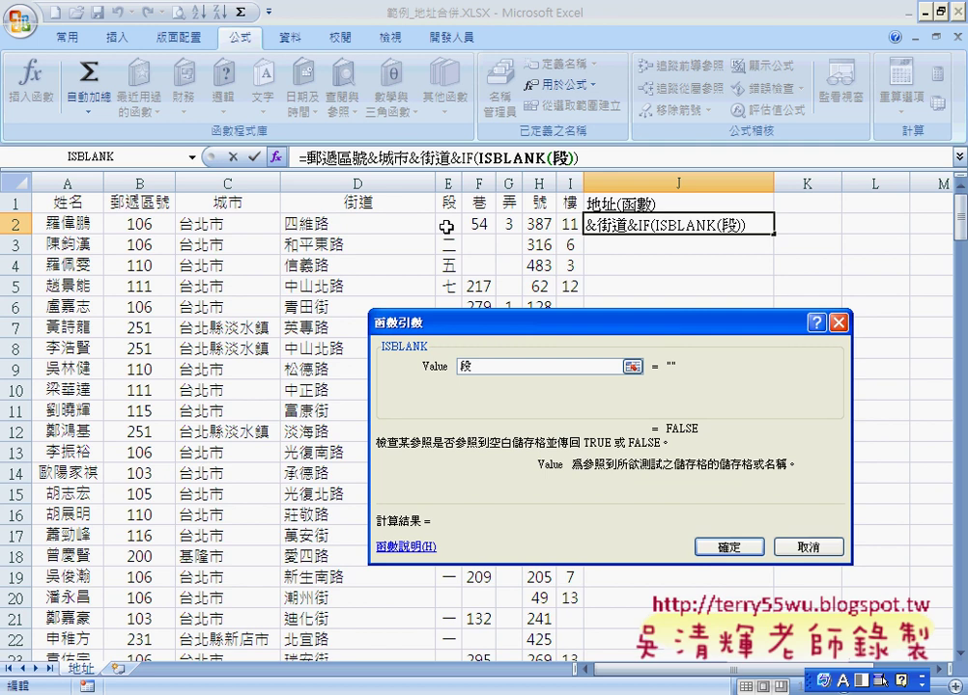
pyautogui.click(736, 548)
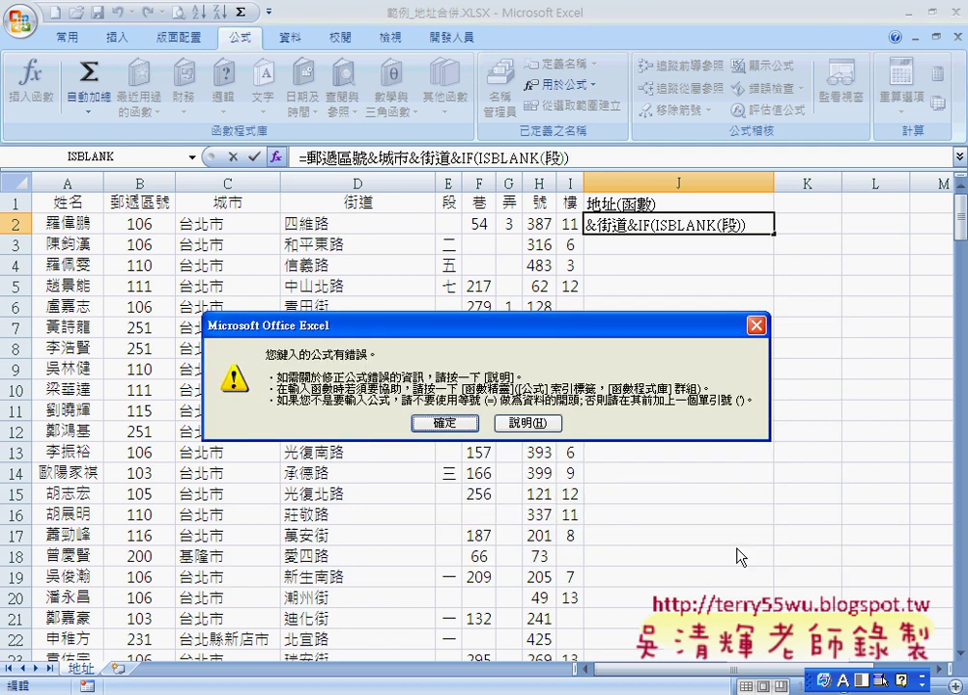
# - Dismiss the error and set the IF's Value_if_true to "" for a blank 段
pyautogui.click(445, 424)
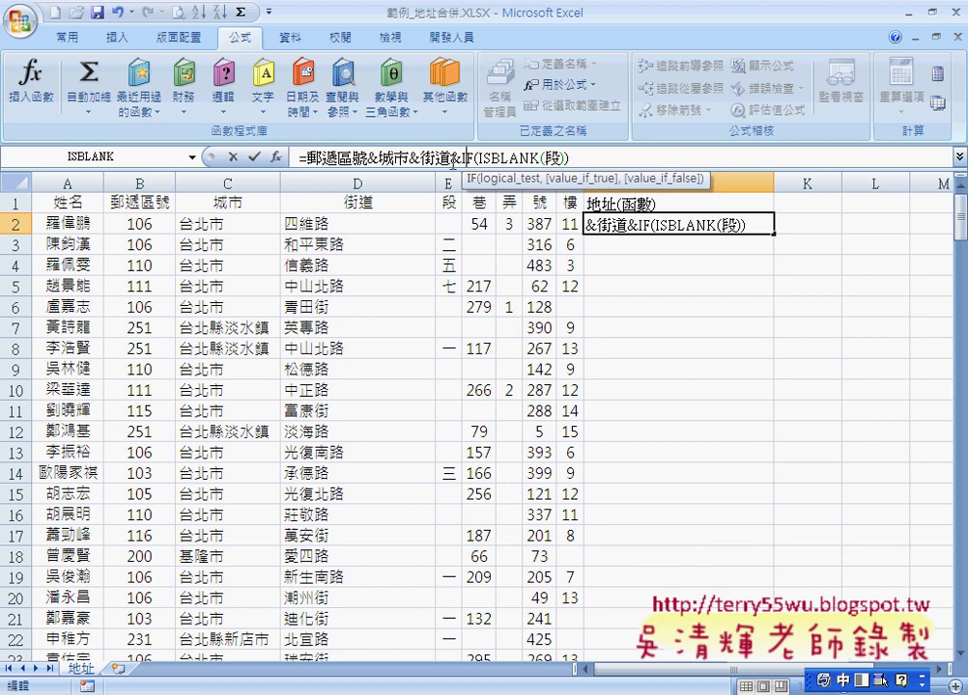
pyautogui.click(278, 157)
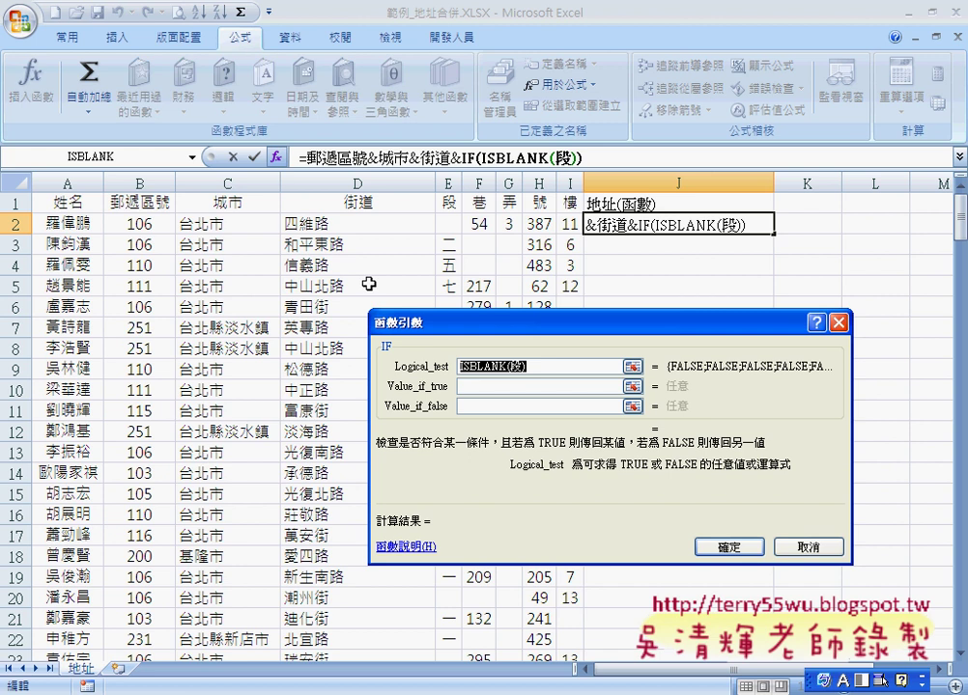
pyautogui.click(538, 367)
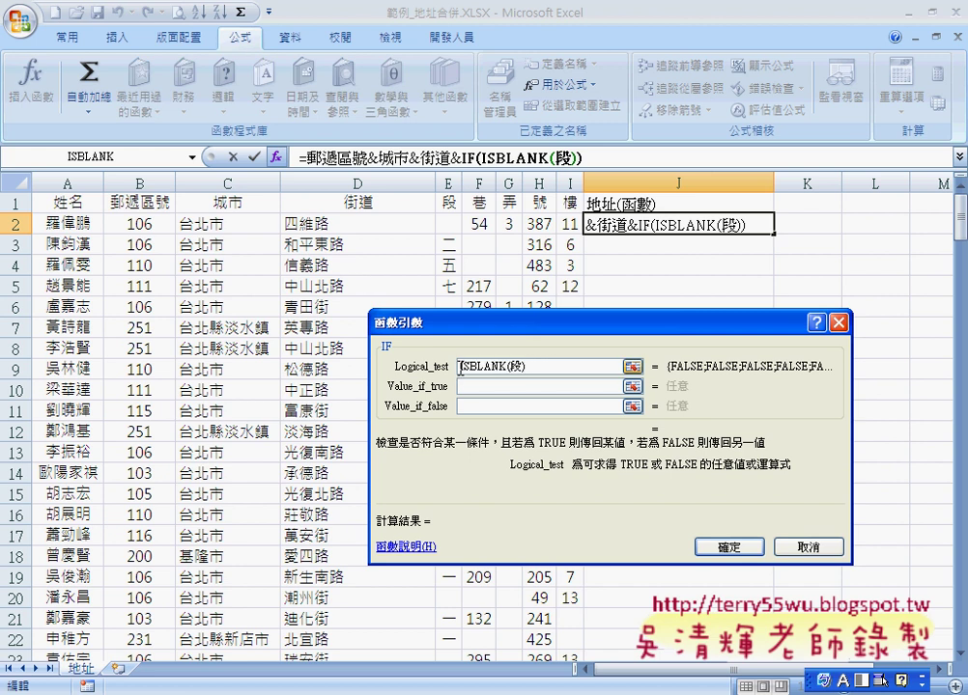
pyautogui.click(546, 386)
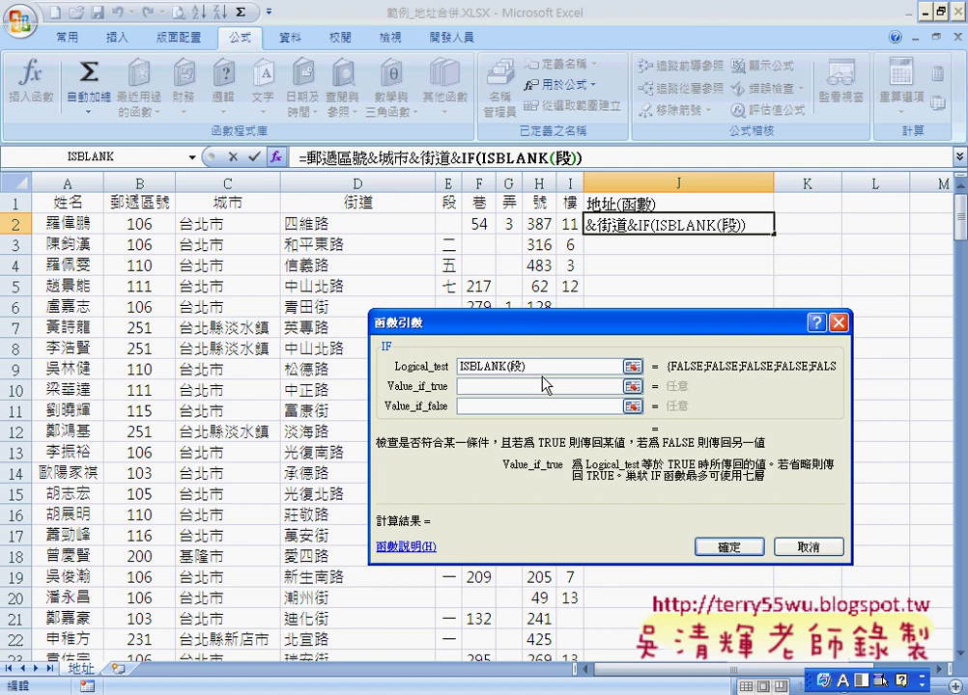
pyautogui.write('""')
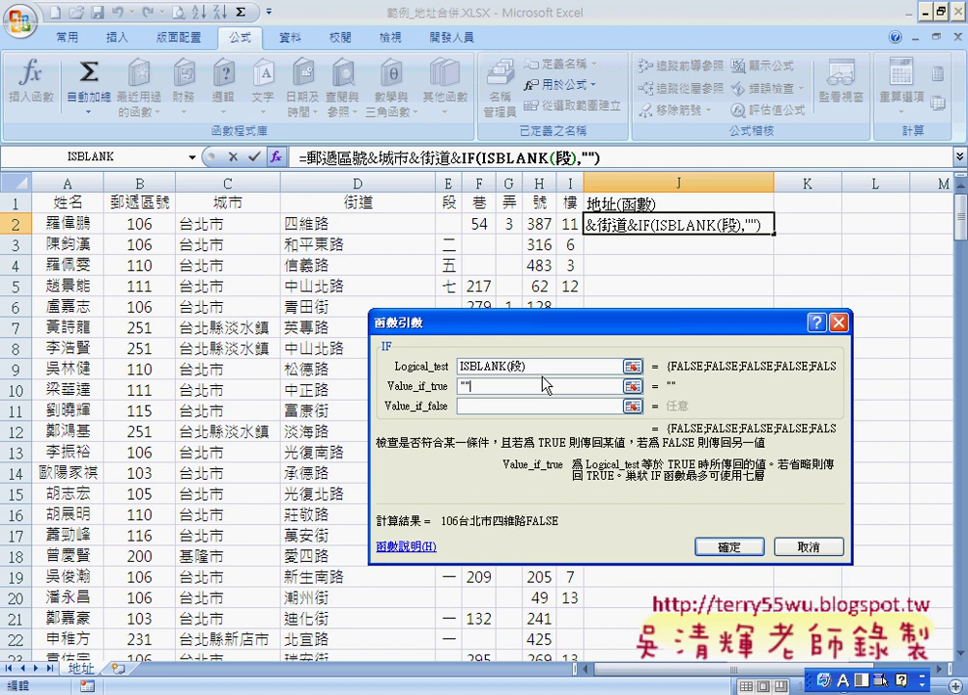
pyautogui.press('Tab')
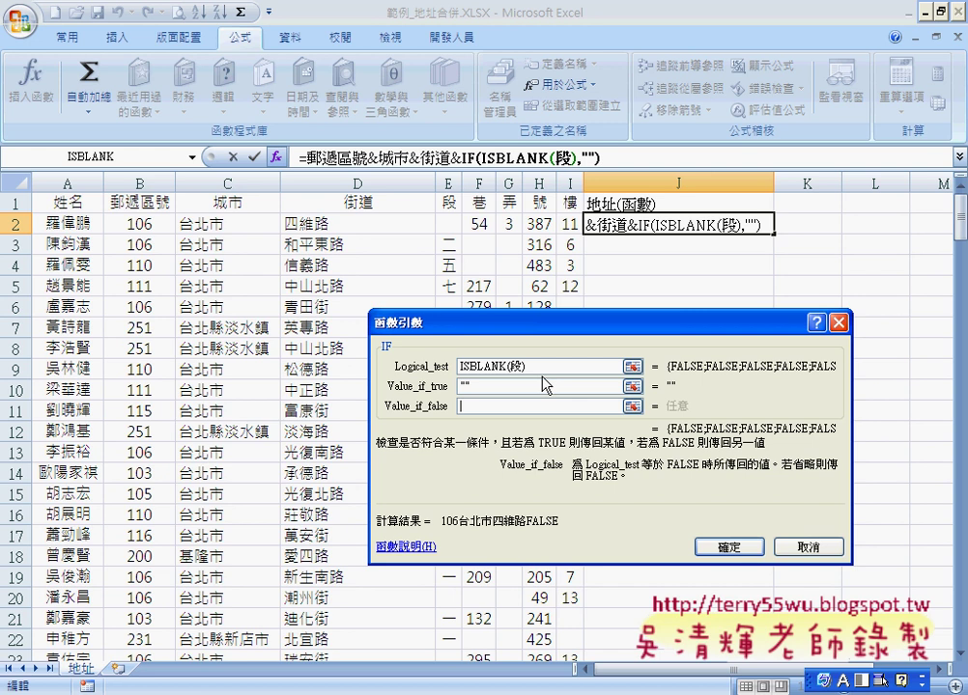
# - Set Value_if_false to 段&"段" and confirm, so J2 shows 106台北市四維路段
pyautogui.press('F3')
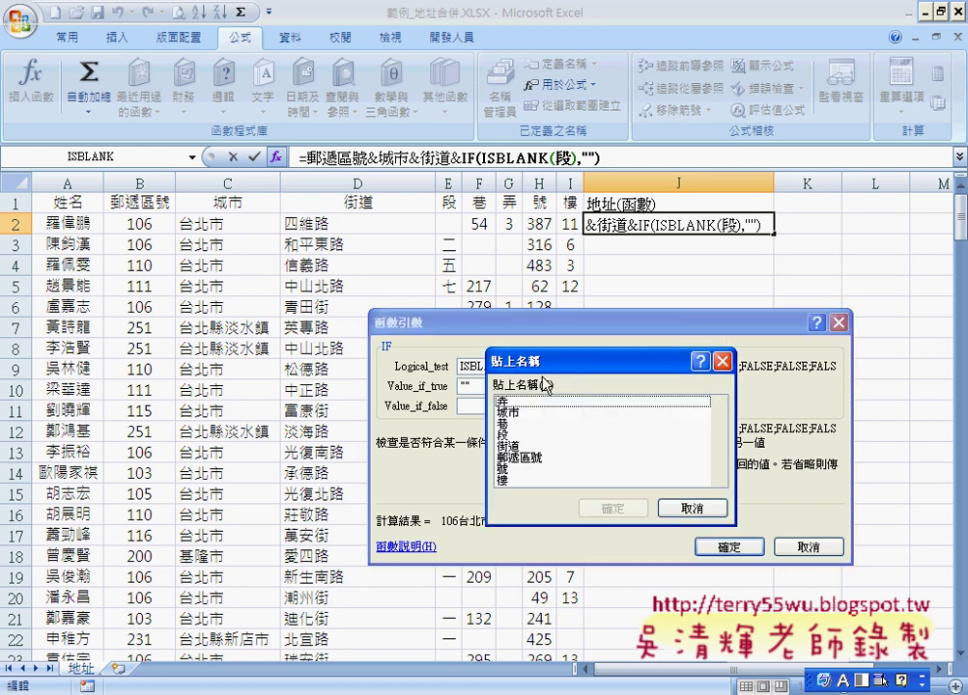
pyautogui.click(510, 435)
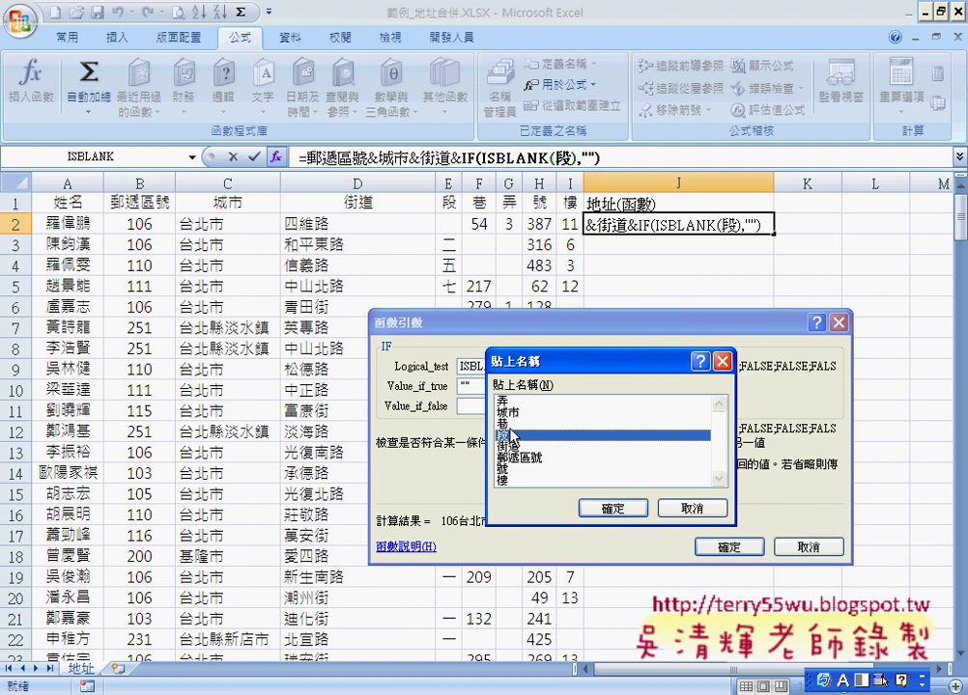
pyautogui.doubleClick(521, 436)
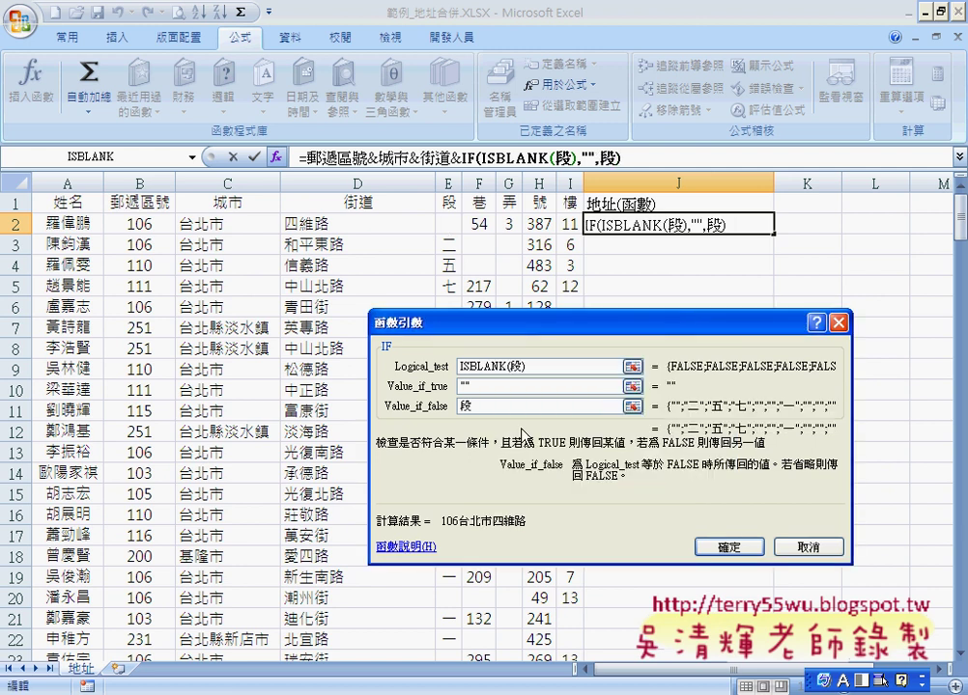
pyautogui.write('&')
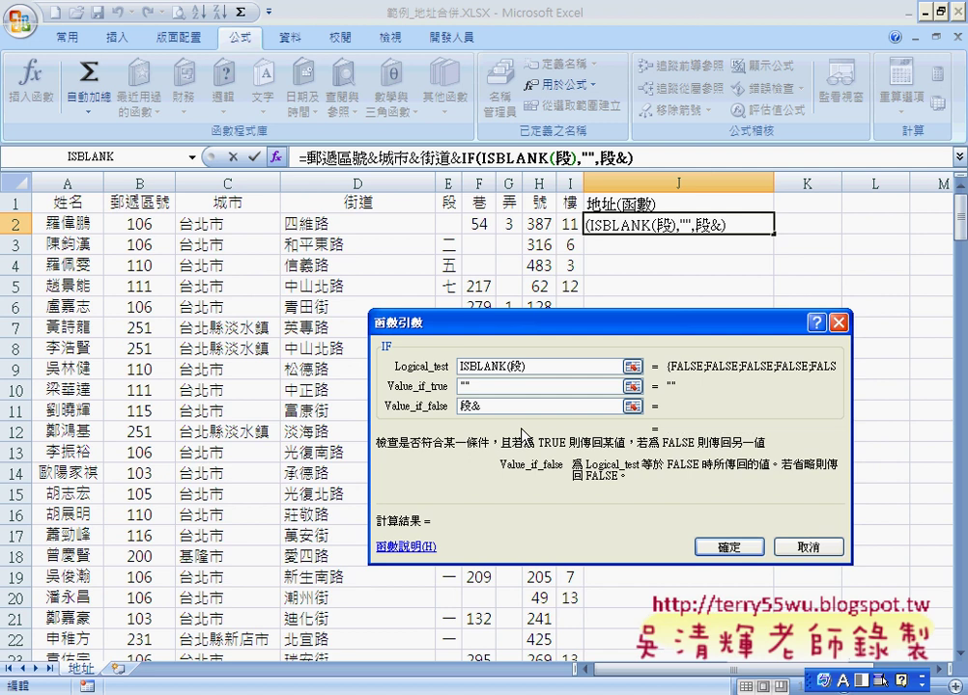
pyautogui.write('"2')
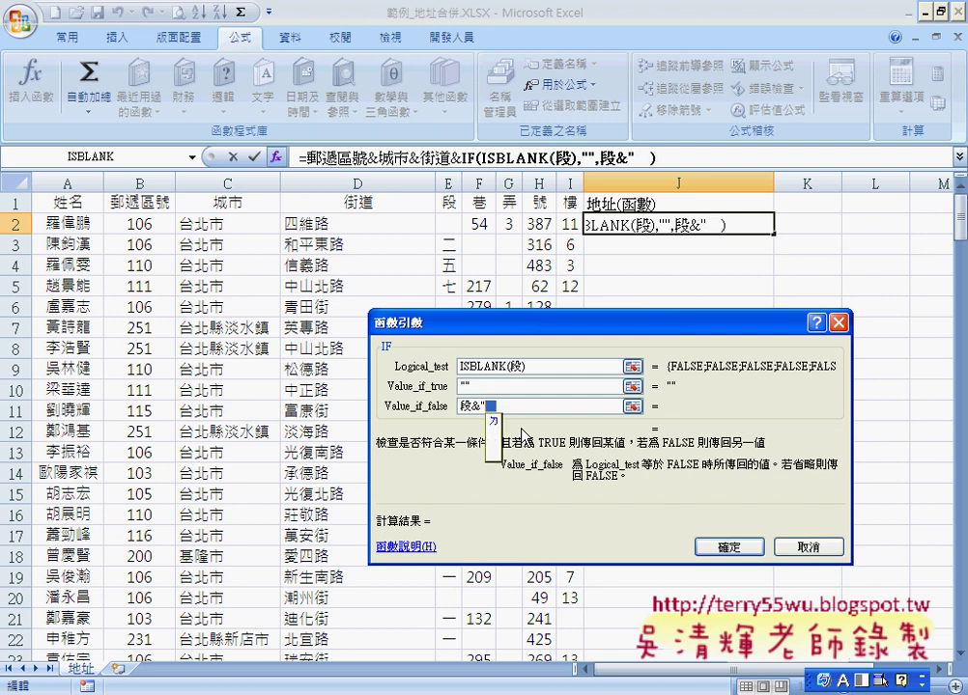
pyautogui.write('4')
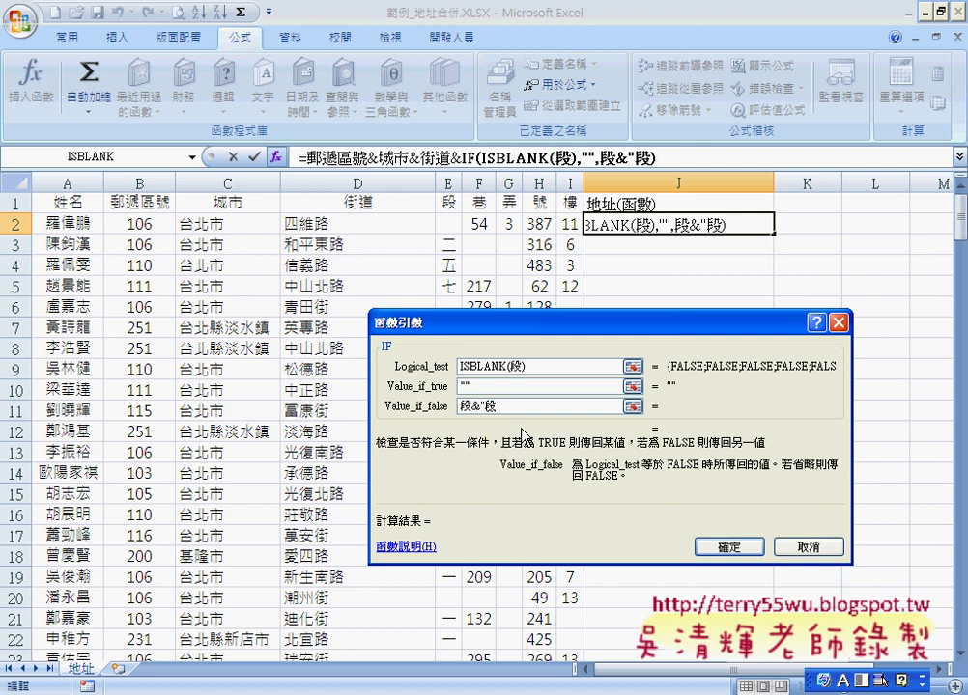
pyautogui.write('"')
pyautogui.press('Return')
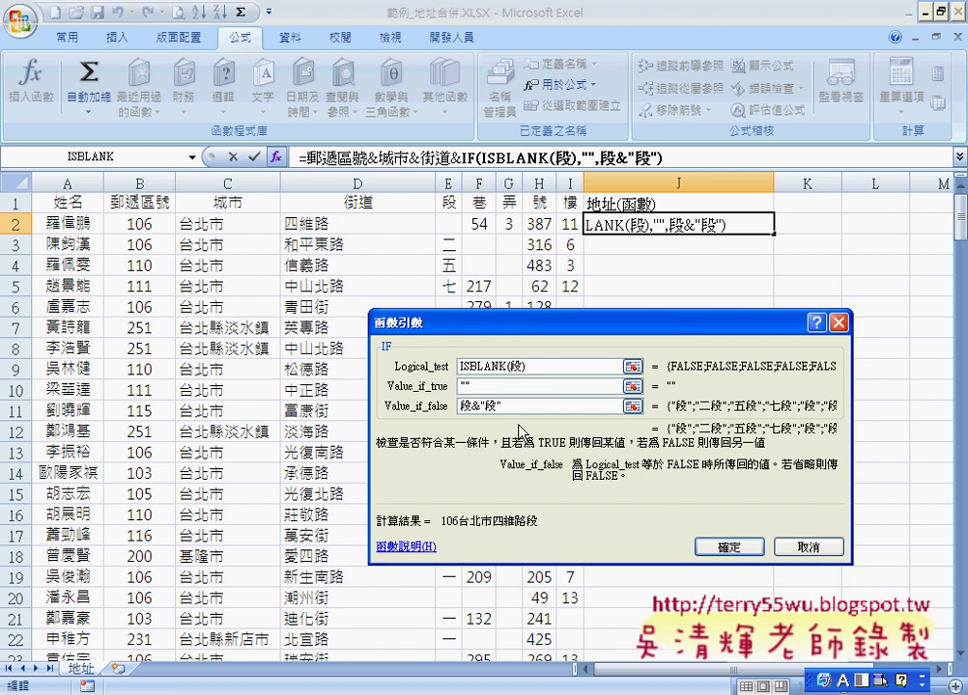
pyautogui.click(726, 548)
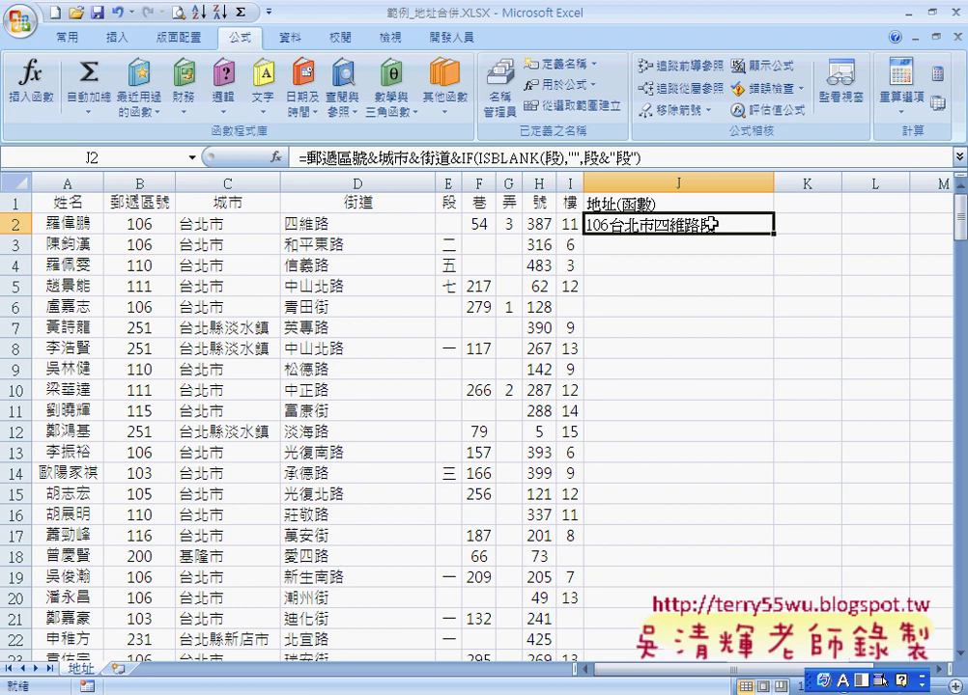